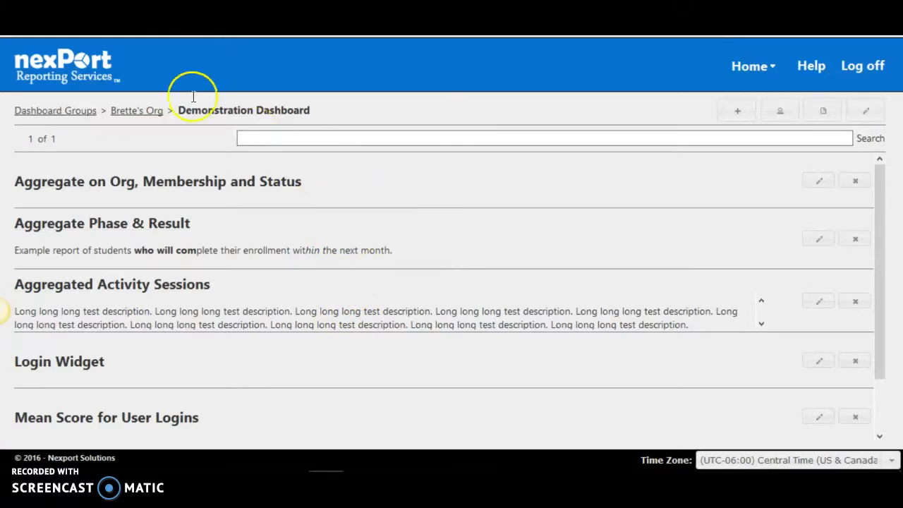
# Open the Demonstration Dashboard from the organization's dashboard group in its widget layout
pyautogui.rightClick(212, 185)
pyautogui.click(261, 195)
pyautogui.click(264, 28)
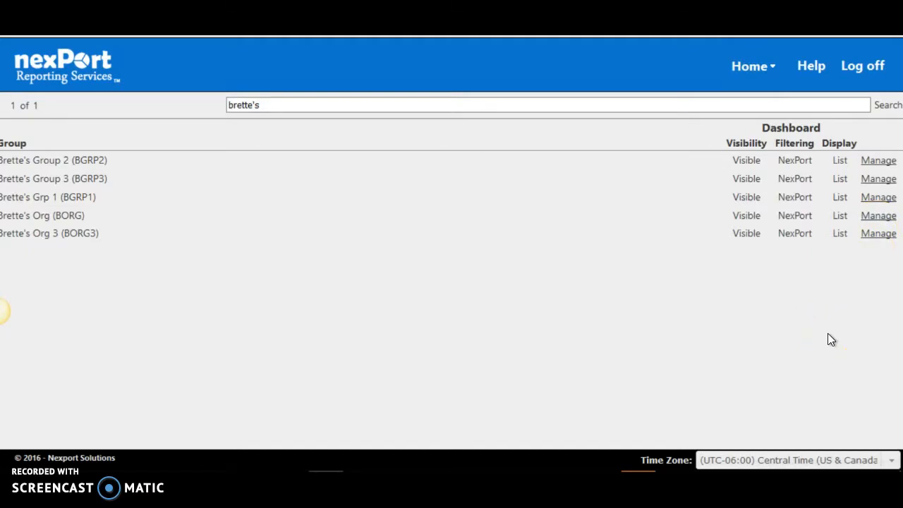
pyautogui.click(76, 233)
pyautogui.click(178, 274)
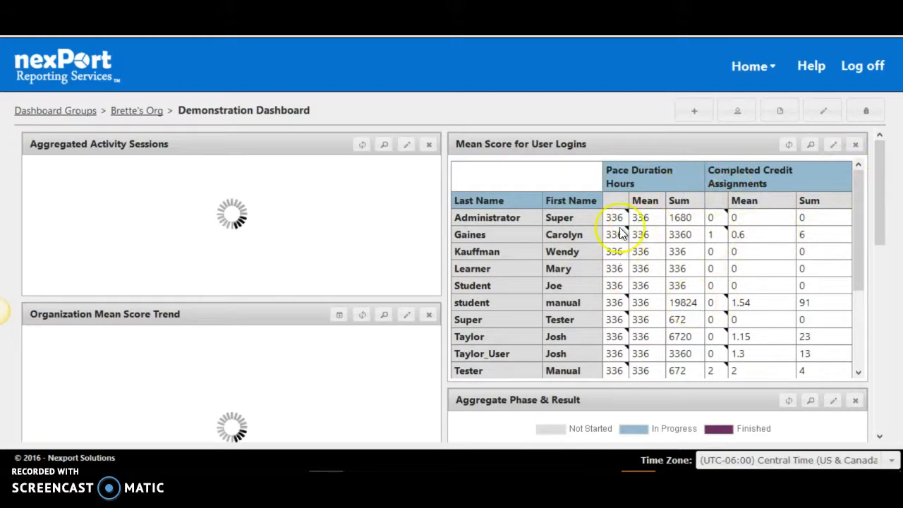
# Open the Aggregate Phase & Result widget for editing and set its widget type to Bar Chart
pyautogui.moveTo(882, 228)
pyautogui.mouseDown()
pyautogui.moveTo(880, 356)
pyautogui.moveTo(879, 218)
pyautogui.mouseUp()
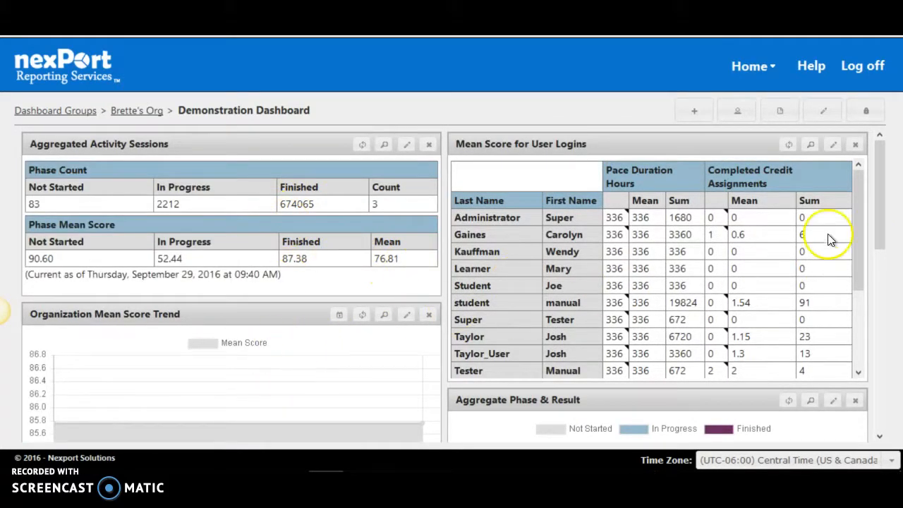
pyautogui.moveTo(878, 198); pyautogui.dragTo(883, 379)
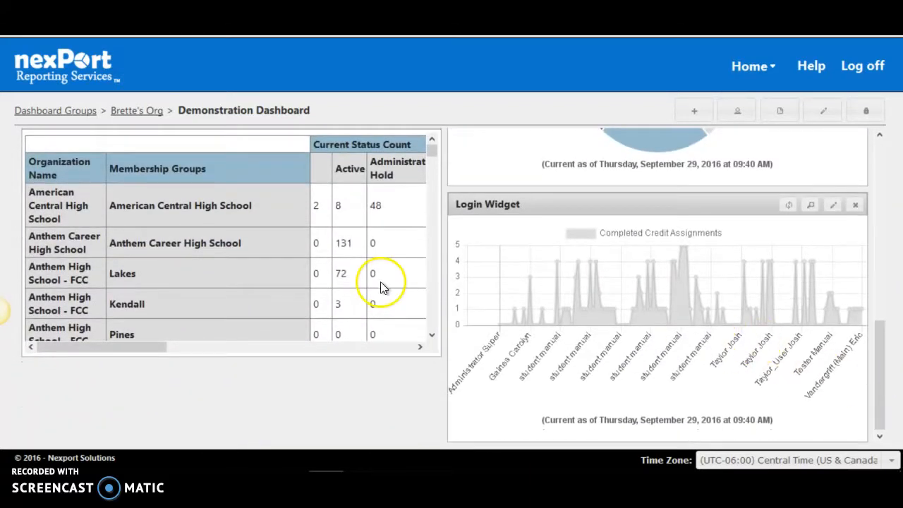
pyautogui.click(585, 247)
pyautogui.moveTo(880, 353); pyautogui.dragTo(866, 265)
pyautogui.click(833, 223)
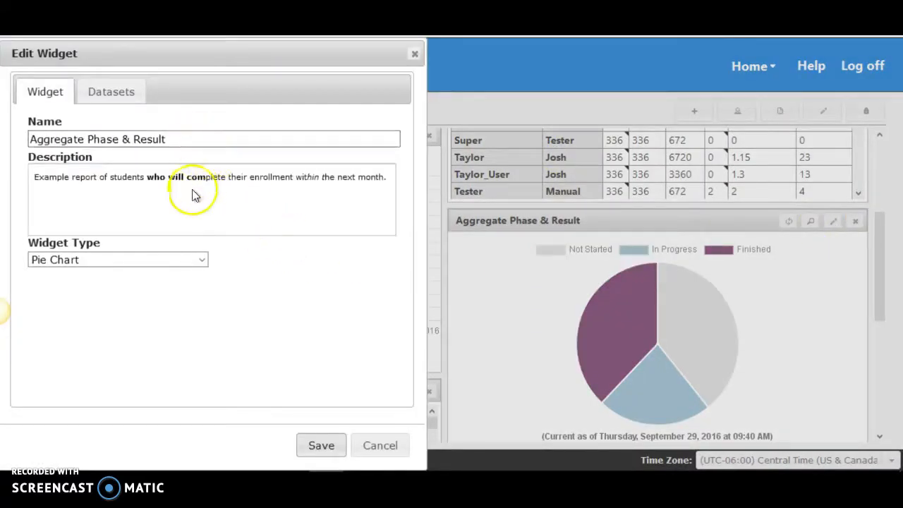
pyautogui.click(166, 262)
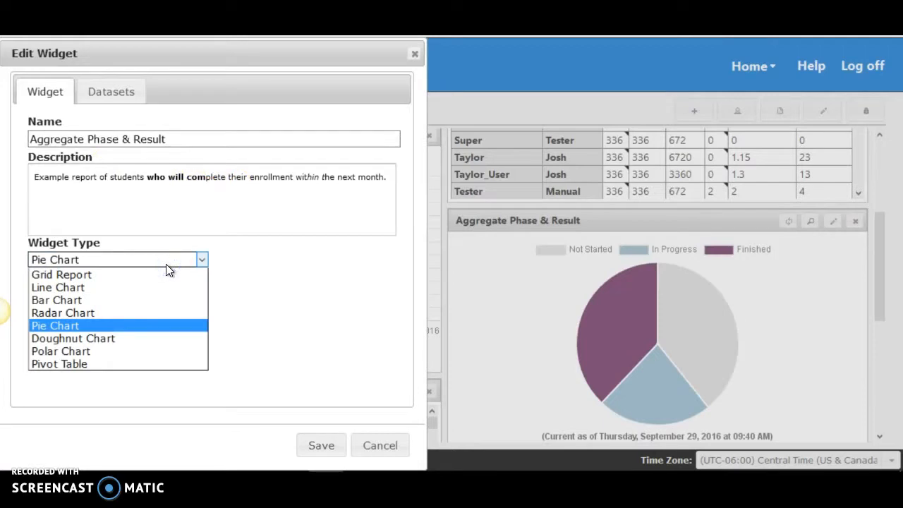
pyautogui.click(121, 300)
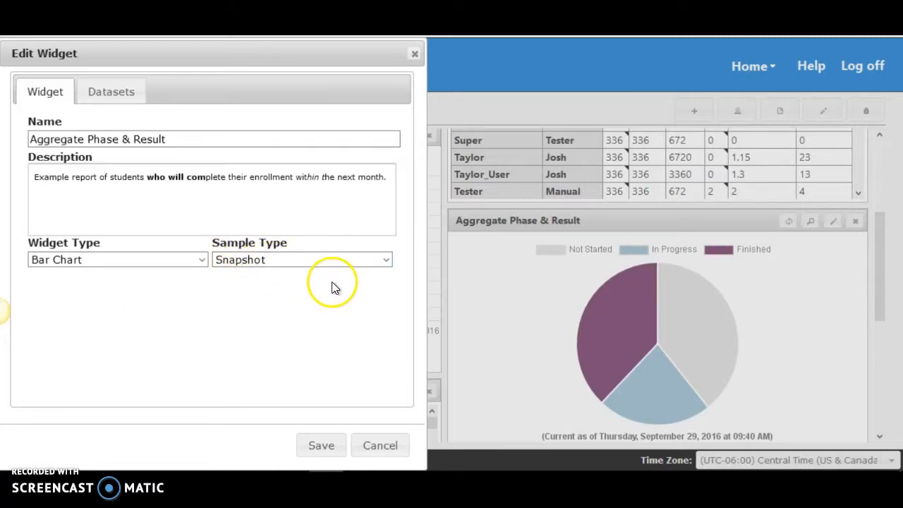
# Try the Trend sample type to see its range and polling options, and return the sample type to Snapshot
pyautogui.click(320, 266)
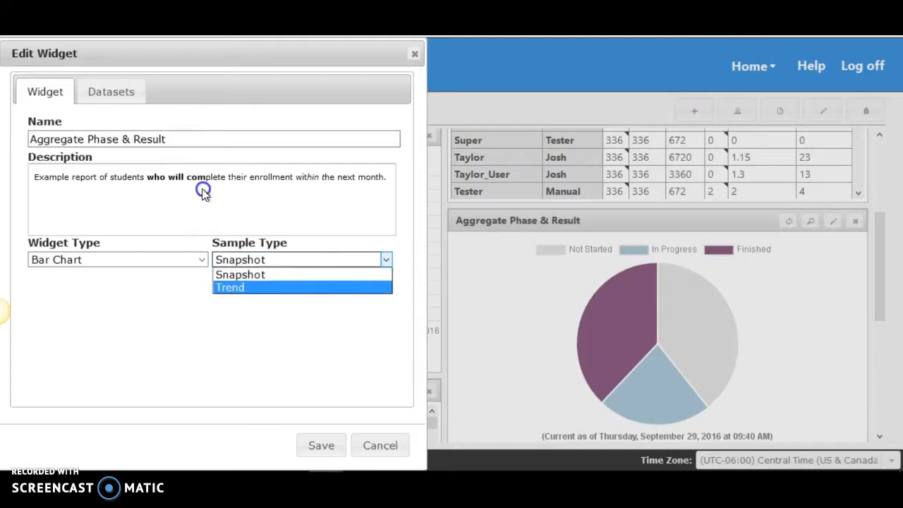
pyautogui.click(297, 287)
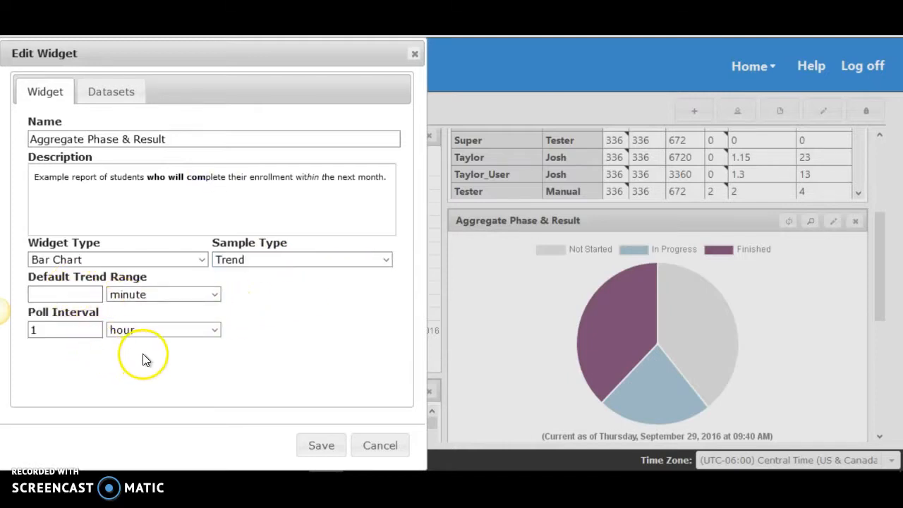
pyautogui.click(317, 263)
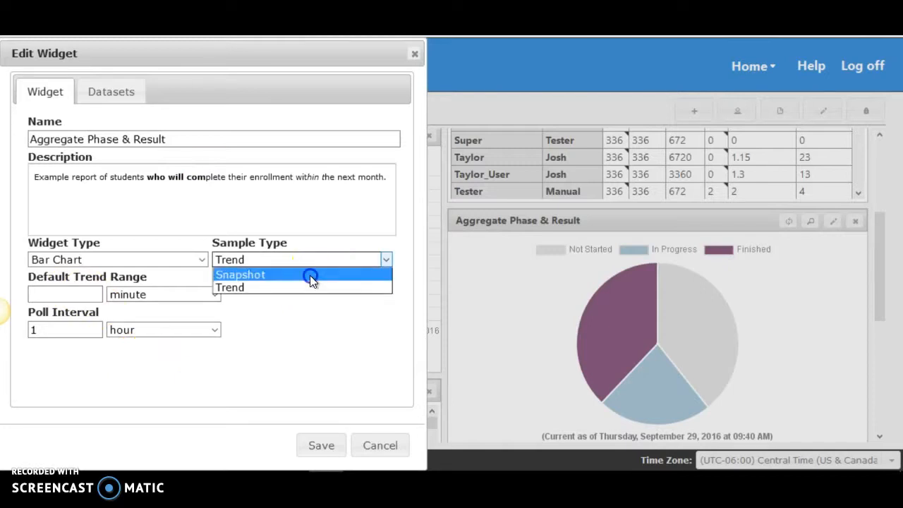
pyautogui.click(310, 275)
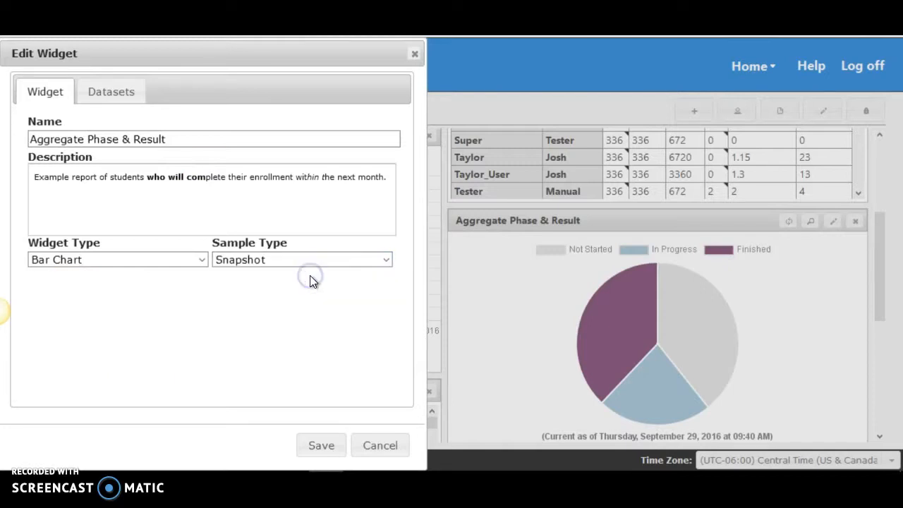
# Review the widget's Phase dataset columns and view its source report, Aggregate Grouped Phase
pyautogui.click(123, 100)
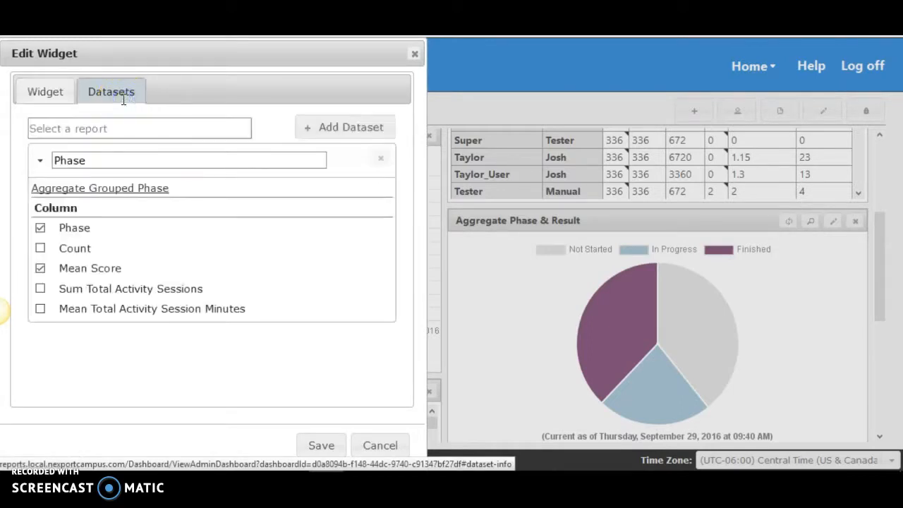
pyautogui.click(146, 188)
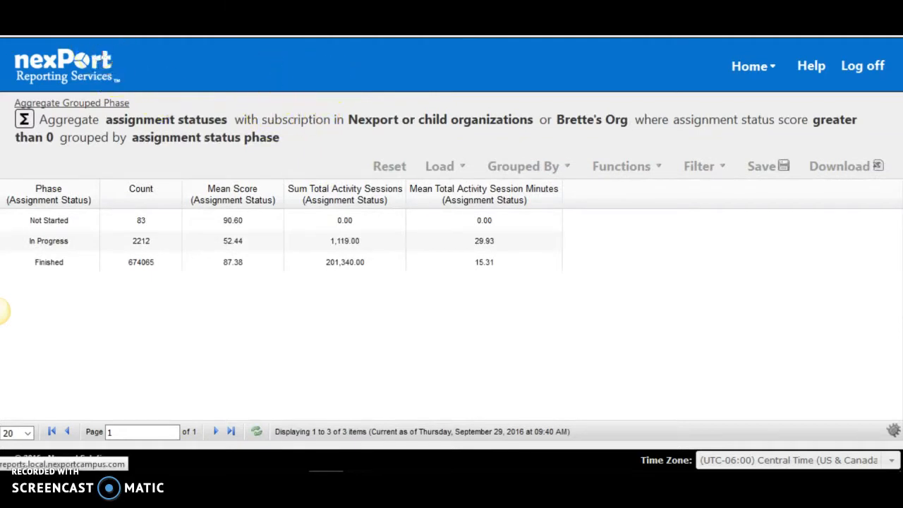
pyautogui.click(99, 22)
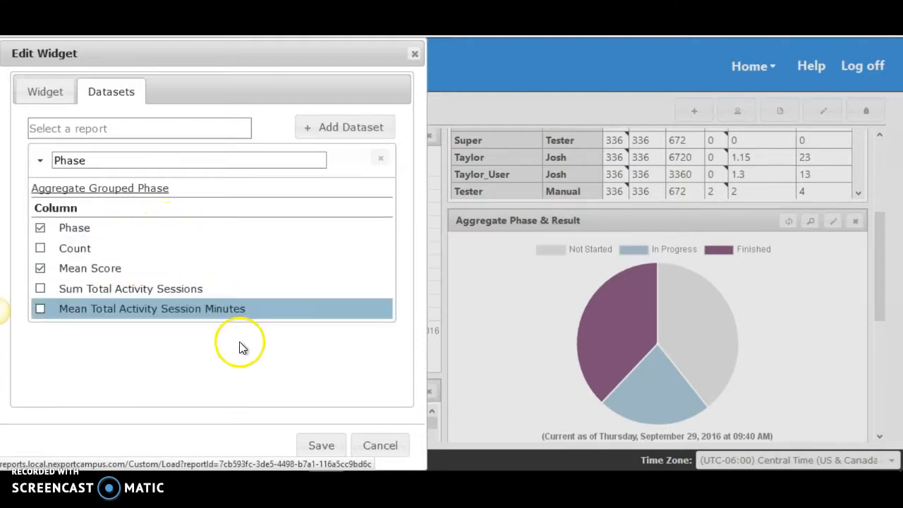
# Review the dataset's column functions under the Trend sample type and set the sample type back to Snapshot
pyautogui.click(44, 91)
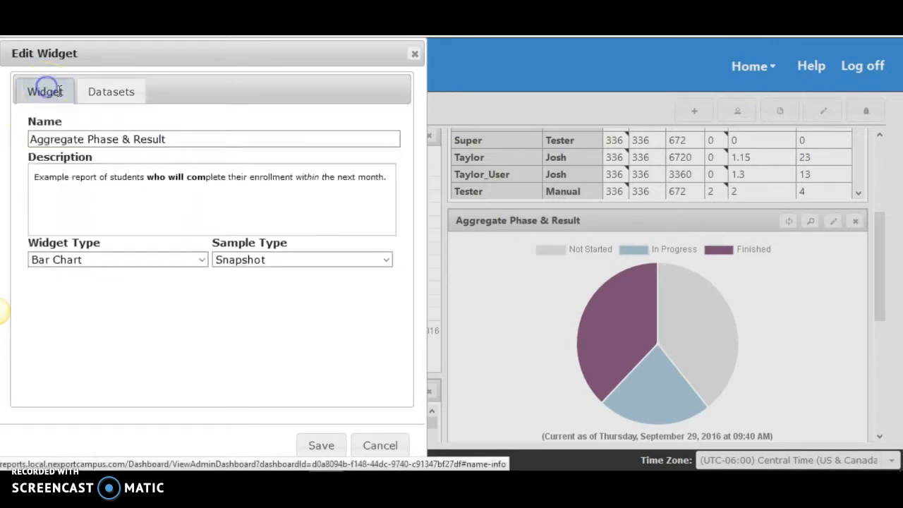
pyautogui.click(273, 259)
pyautogui.click(265, 287)
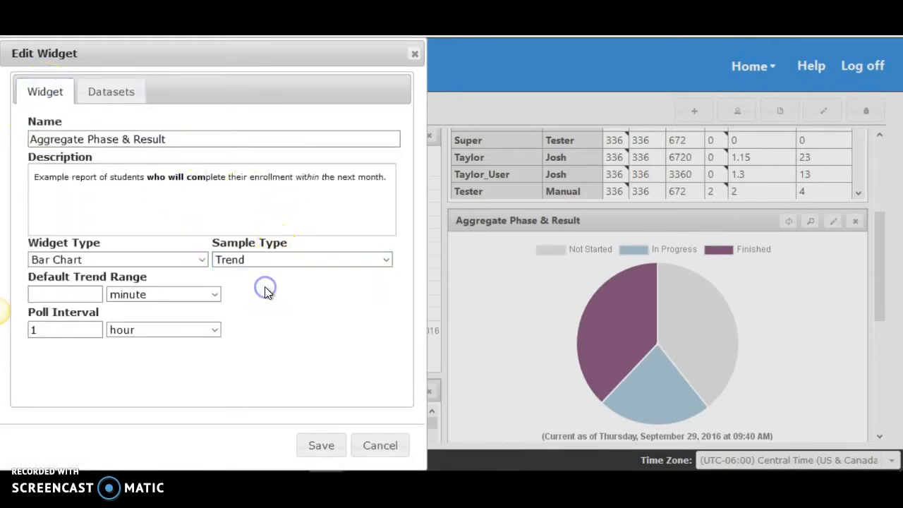
pyautogui.click(126, 92)
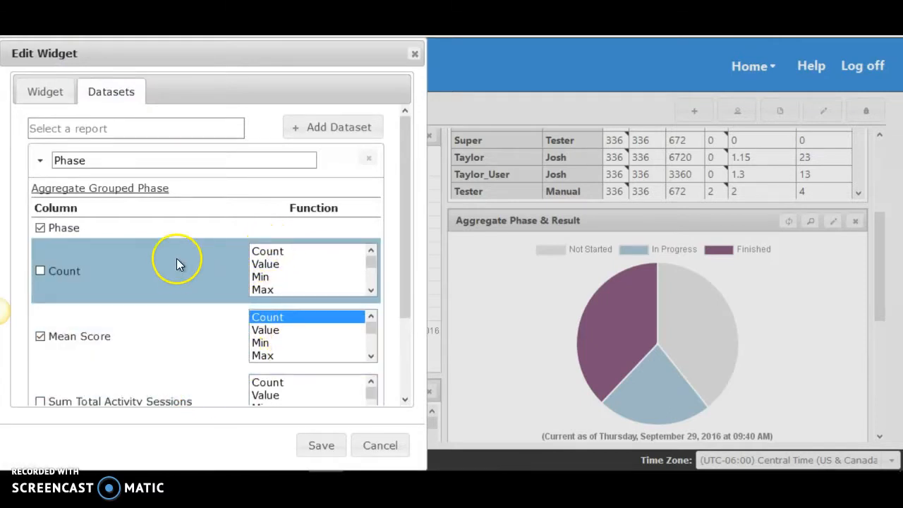
pyautogui.click(44, 92)
pyautogui.click(271, 261)
pyautogui.click(262, 275)
# Check the snapshot dataset columns, save the bar chart widget, and inspect the mean score of its bars
pyautogui.click(108, 93)
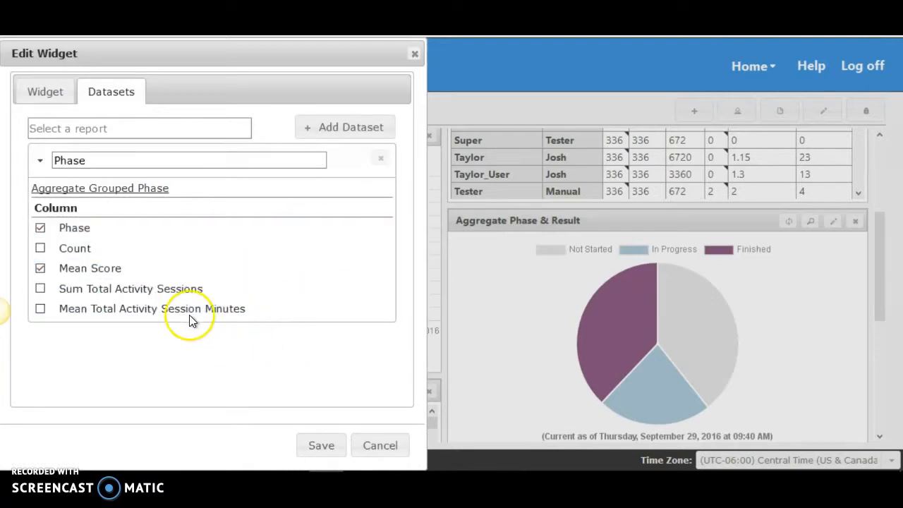
pyautogui.click(319, 450)
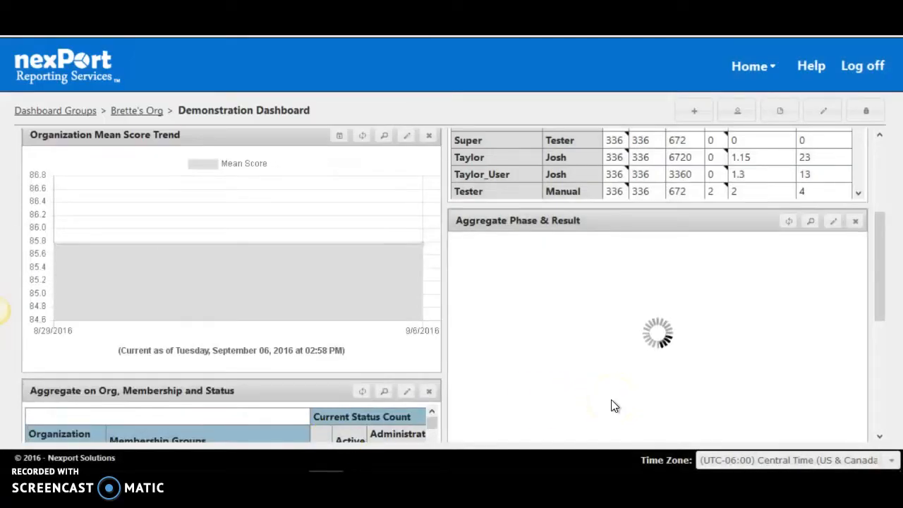
pyautogui.click(583, 360)
pyautogui.moveTo(561, 344)
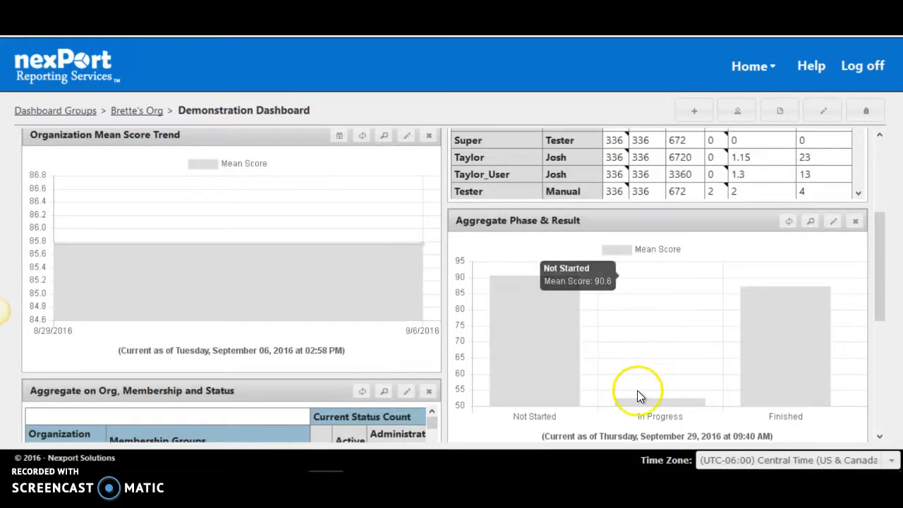
pyautogui.moveTo(789, 351)
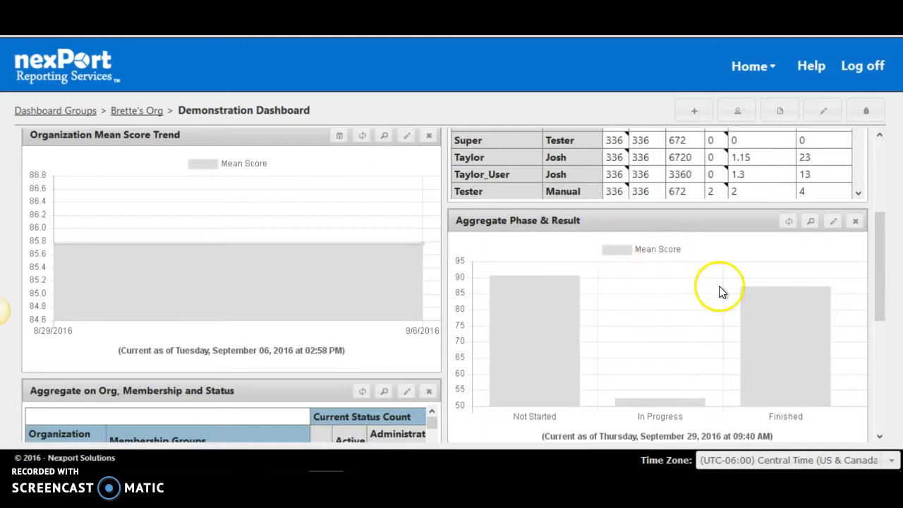
# Reopen the Aggregate Phase & Result widget's settings, review its dataset columns, and close without changes
pyautogui.click(834, 225)
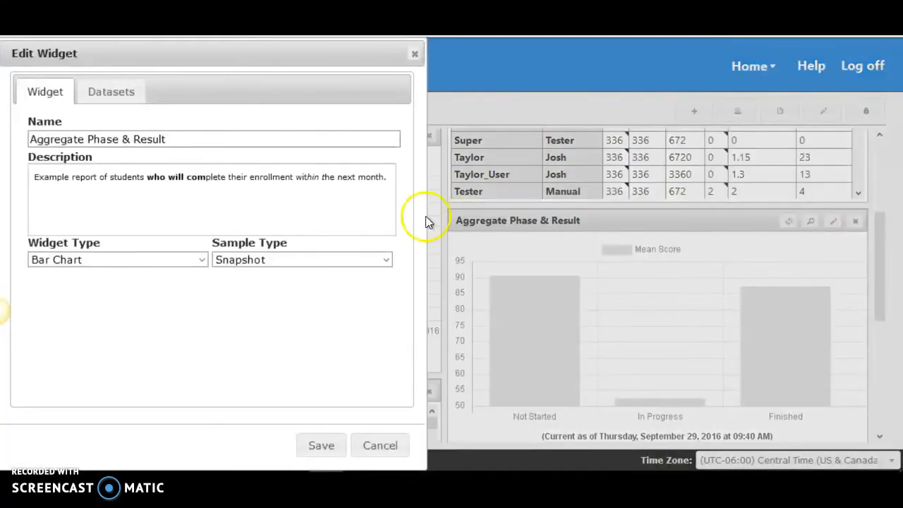
pyautogui.click(104, 93)
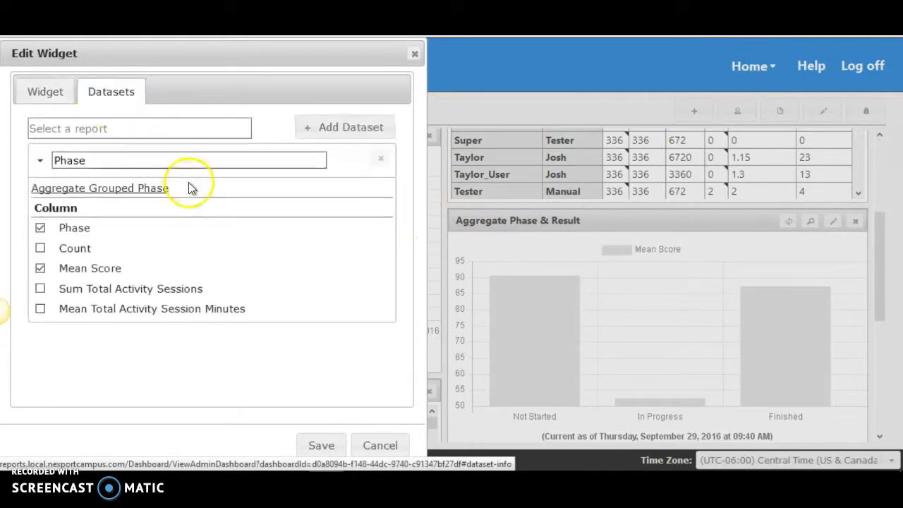
pyautogui.click(415, 54)
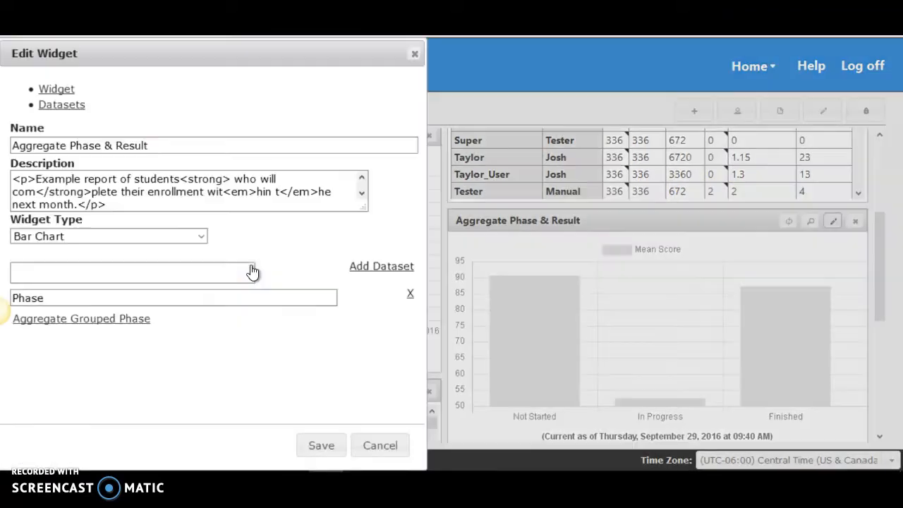
# Change the Aggregate Phase & Result widget type to Grid Report and save it
pyautogui.click(173, 261)
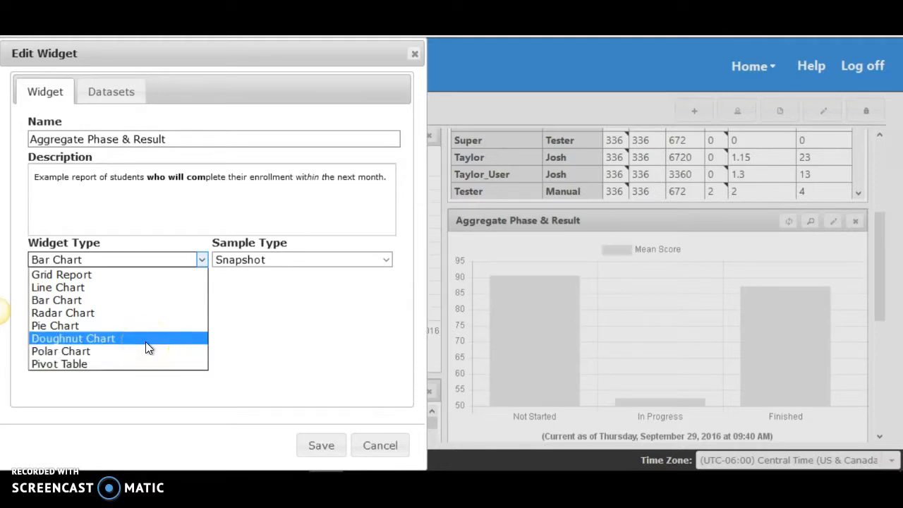
pyautogui.click(130, 277)
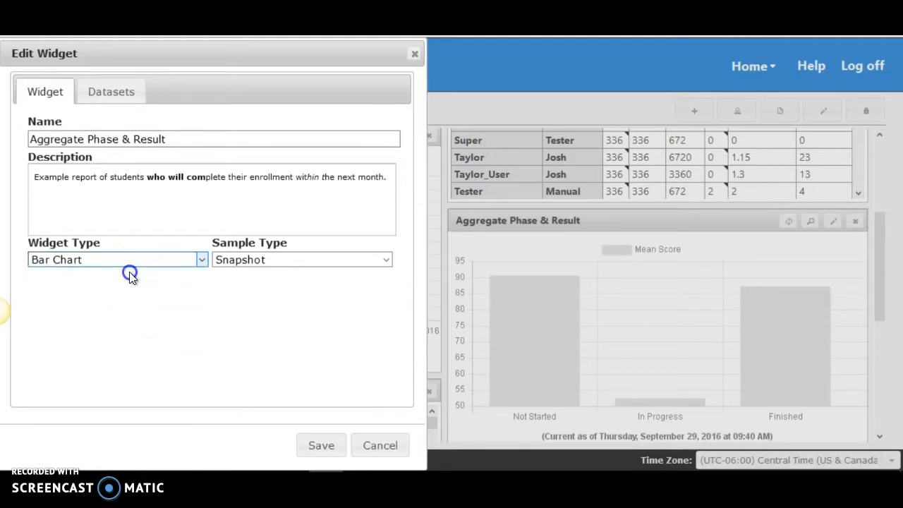
pyautogui.click(321, 446)
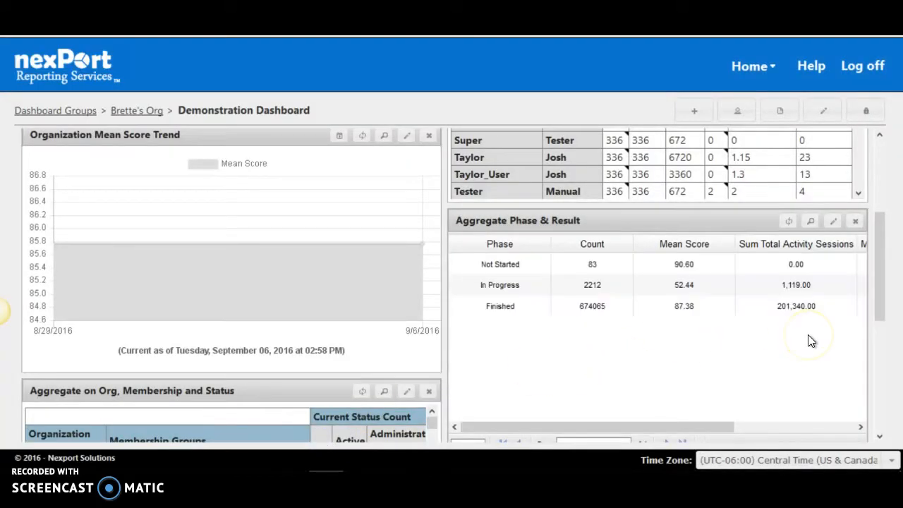
# Try the Pivot Table type on the Aggregate Phase & Result widget, review its orientation and function options, and cancel
pyautogui.click(835, 223)
pyautogui.click(177, 258)
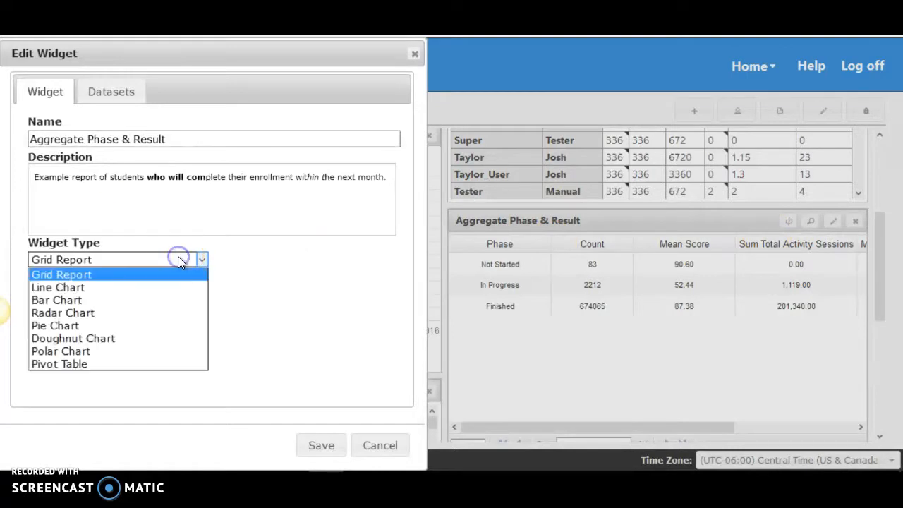
pyautogui.click(134, 363)
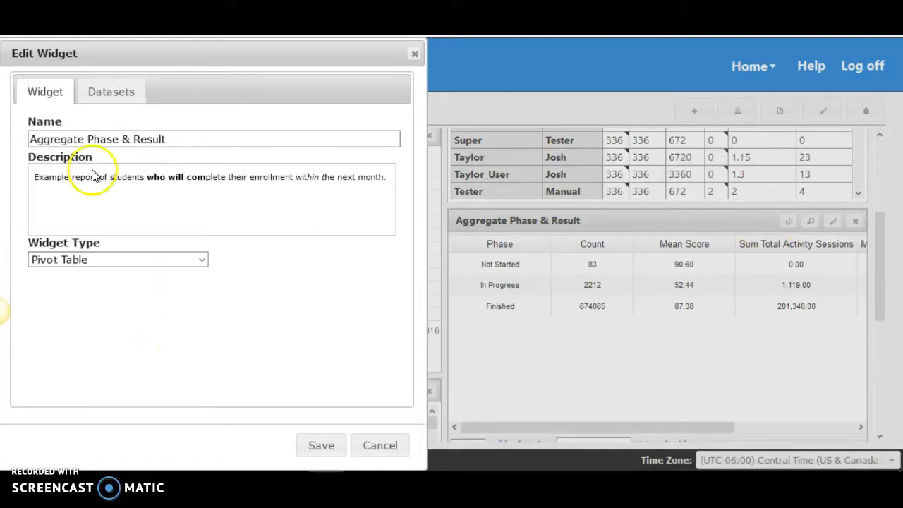
pyautogui.click(105, 94)
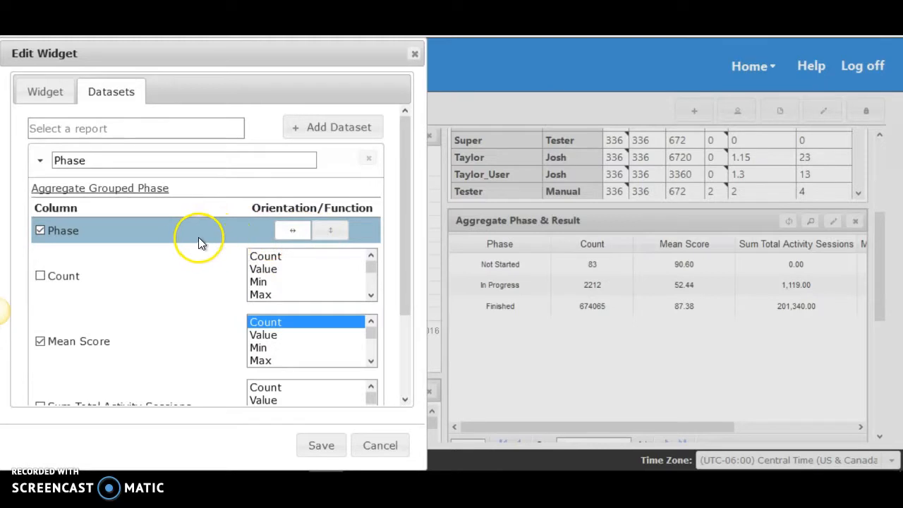
pyautogui.click(380, 447)
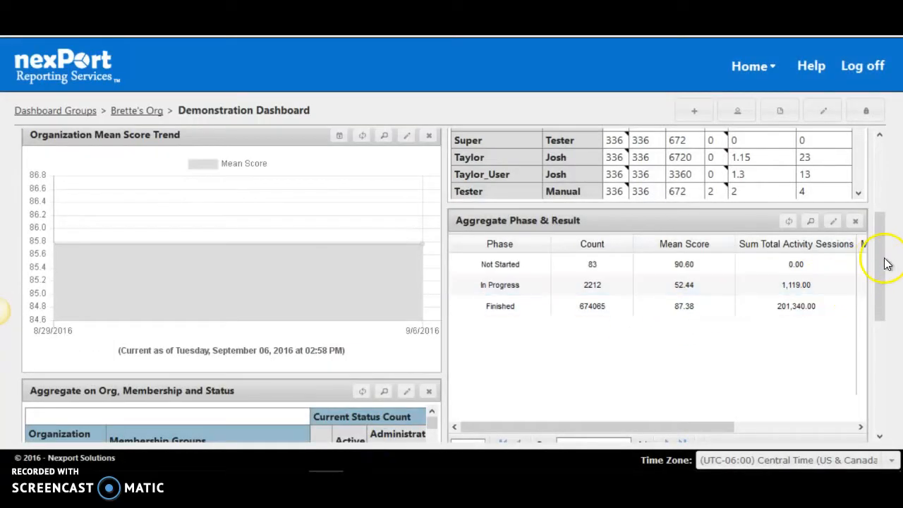
# Open the Mean Score for User Logins widget's settings and examine its dataset columns and their orientations
pyautogui.moveTo(881, 255); pyautogui.dragTo(875, 180)
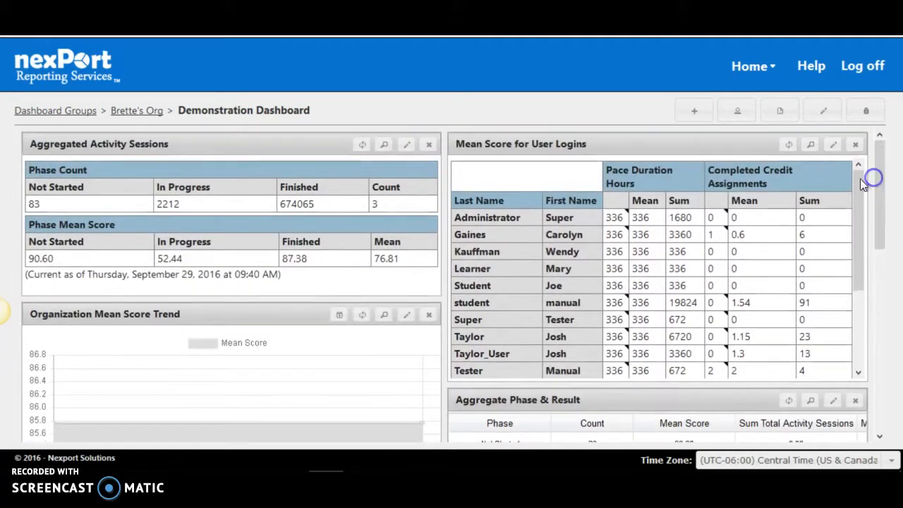
pyautogui.click(833, 148)
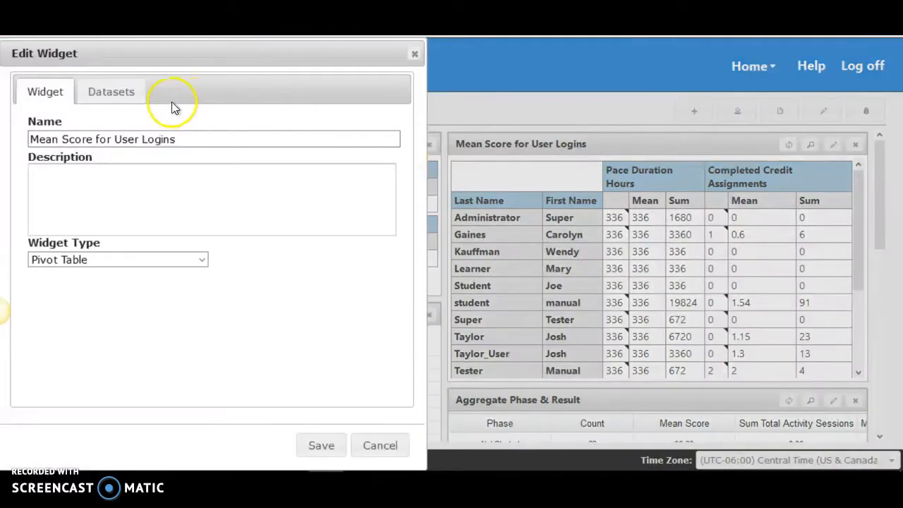
pyautogui.click(74, 62)
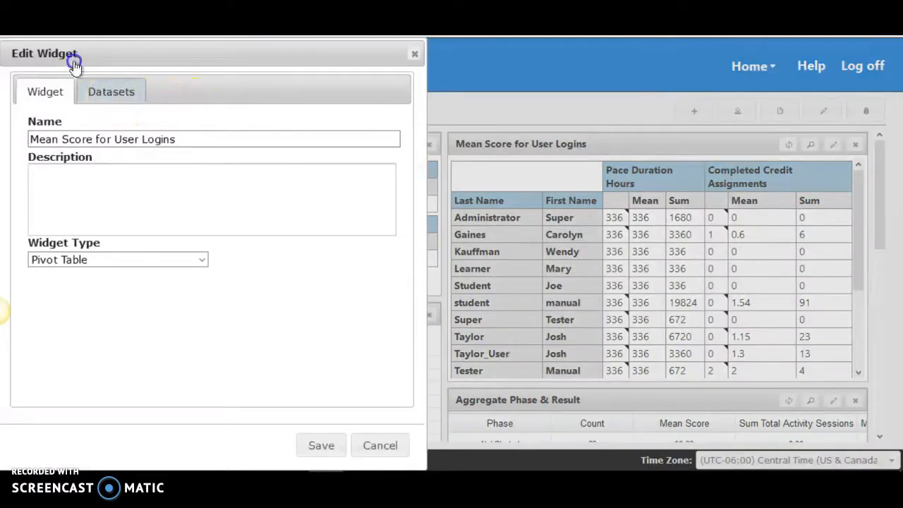
pyautogui.click(112, 93)
pyautogui.click(109, 233)
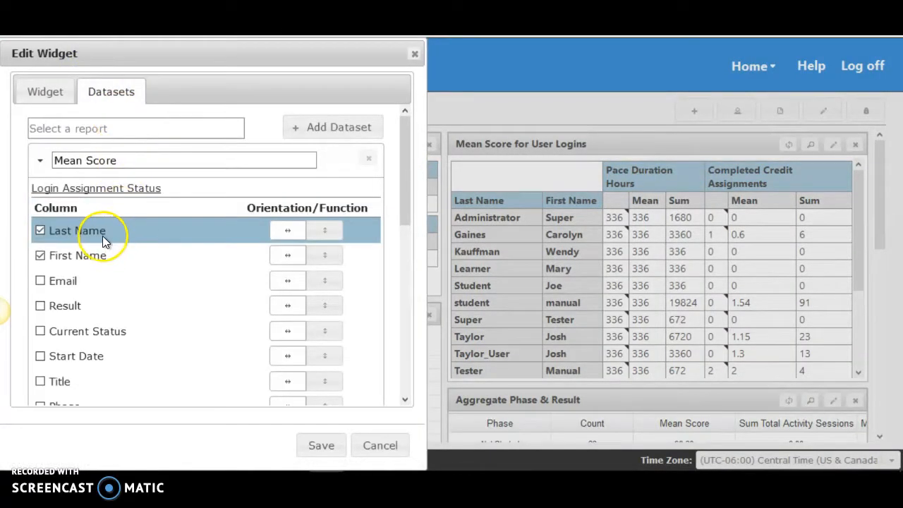
# Include the Email column in the Mean Score dataset with vertical orientation
pyautogui.click(103, 258)
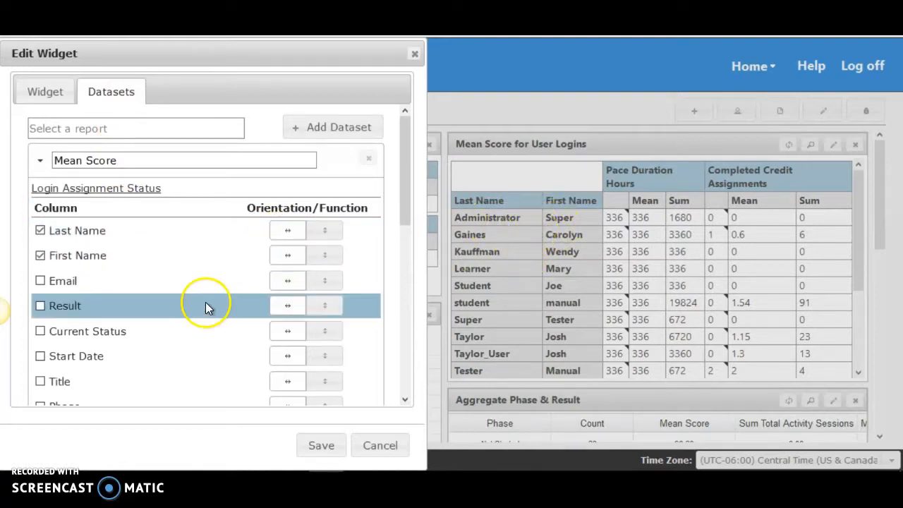
pyautogui.click(56, 281)
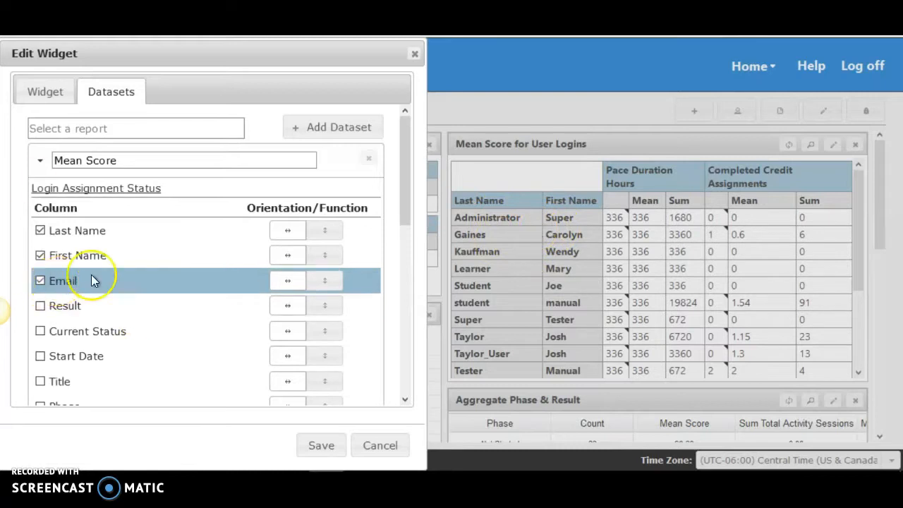
pyautogui.click(323, 282)
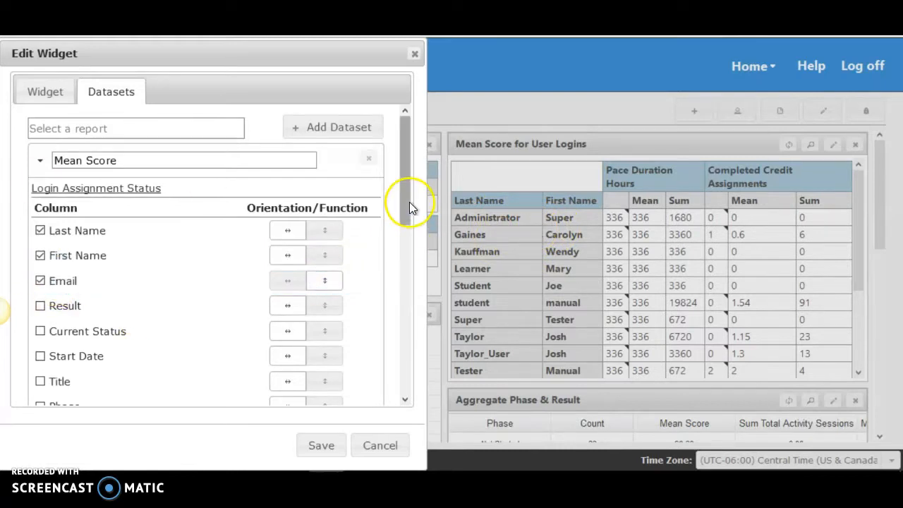
# Add the Max function to the Pace Duration Hours column alongside its existing functions and save the widget
pyautogui.moveTo(410, 207); pyautogui.dragTo(409, 322)
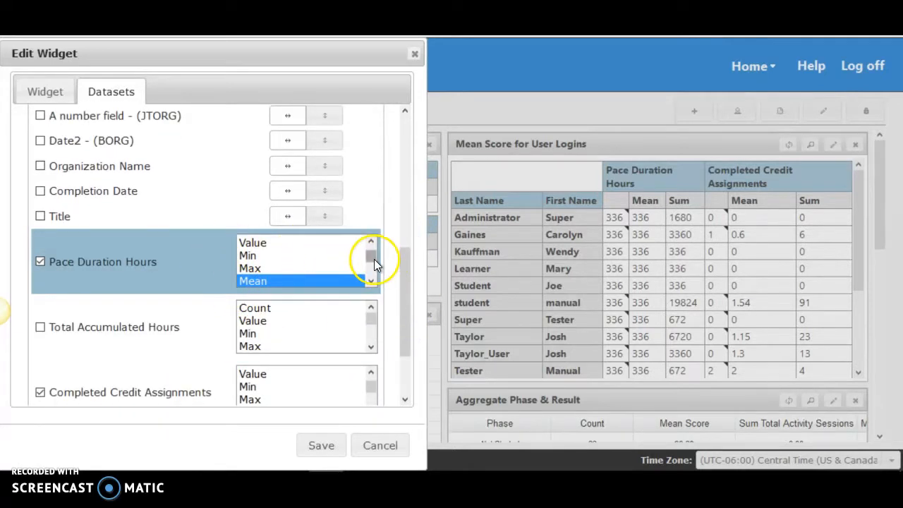
pyautogui.moveTo(410, 280)
pyautogui.mouseDown()
pyautogui.moveTo(410, 296)
pyautogui.moveTo(405, 285)
pyautogui.mouseUp()
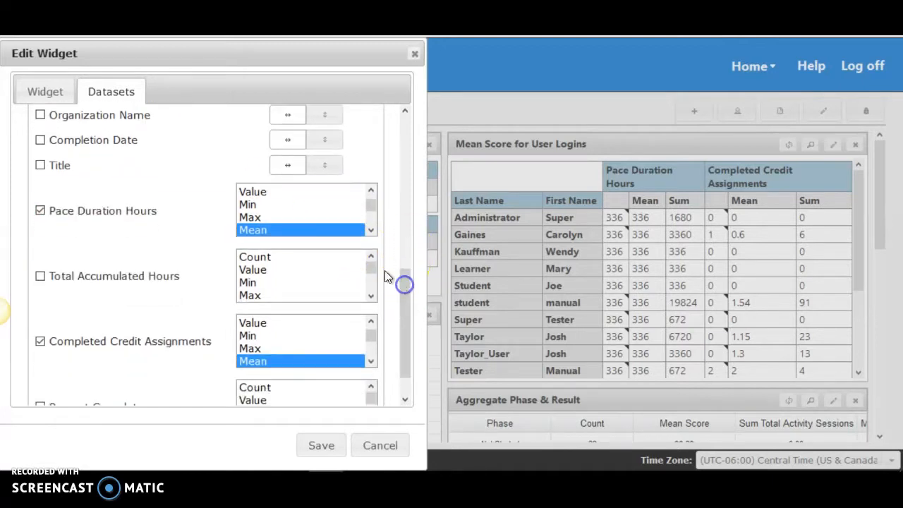
pyautogui.keyDown('ctrl'); pyautogui.click(283, 218); pyautogui.keyUp('ctrl')
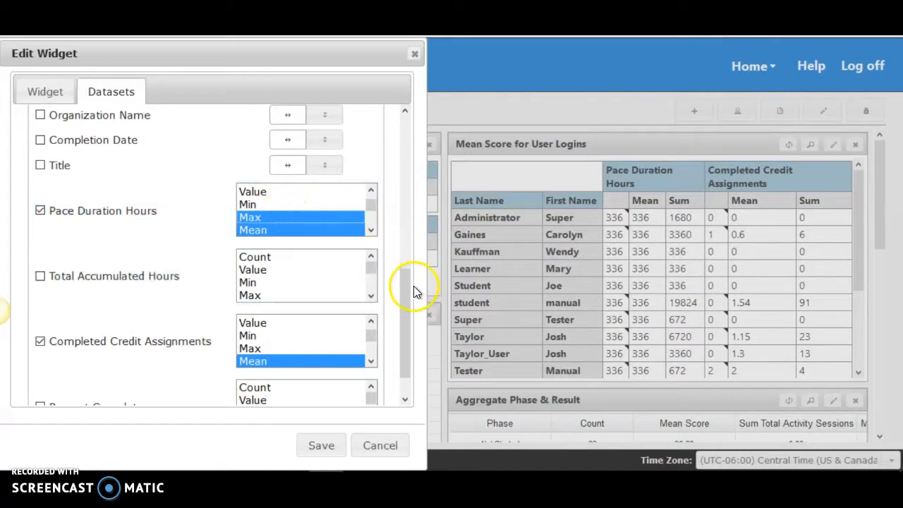
pyautogui.moveTo(406, 320); pyautogui.dragTo(402, 346)
pyautogui.click(311, 446)
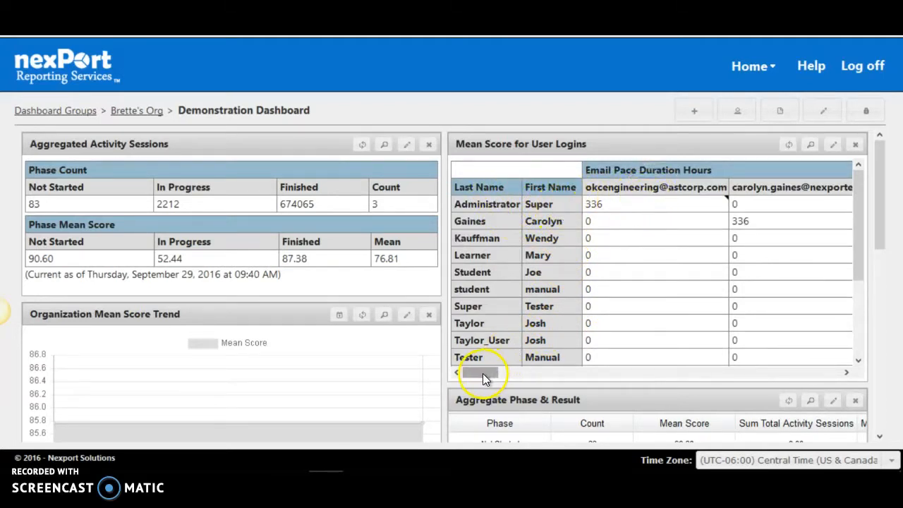
# Replace the Email column with Title in the Mean Score for User Logins widget's dataset and save
pyautogui.moveTo(490, 378)
pyautogui.mouseDown()
pyautogui.moveTo(769, 387)
pyautogui.moveTo(467, 372)
pyautogui.mouseUp()
pyautogui.click(833, 145)
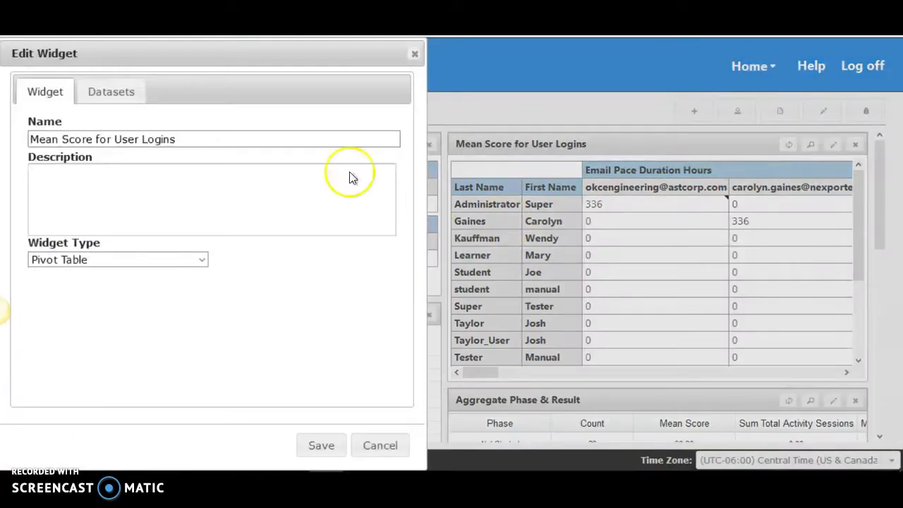
pyautogui.click(121, 104)
pyautogui.click(63, 282)
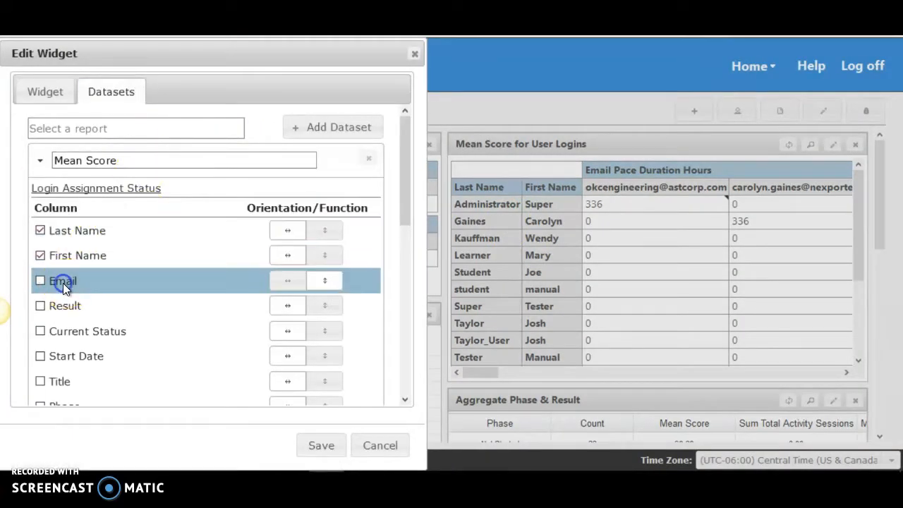
pyautogui.click(56, 384)
pyautogui.click(323, 447)
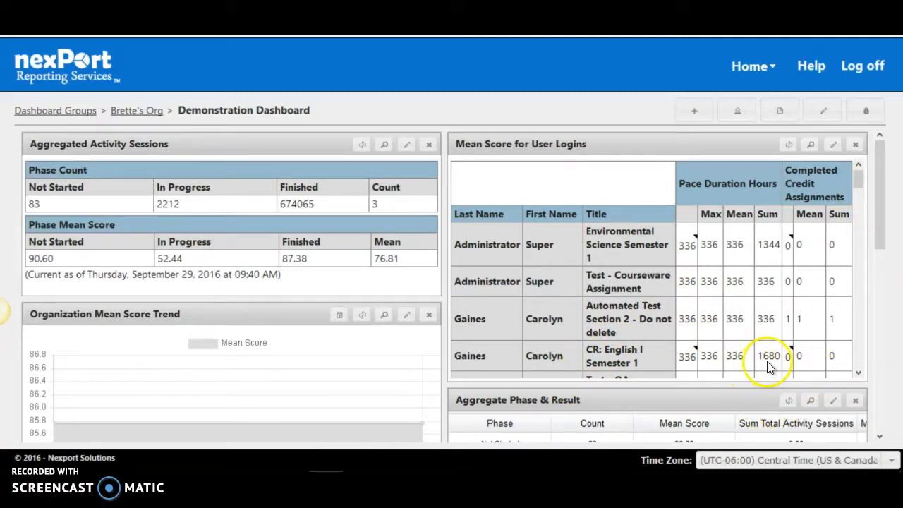
# Set the Title column's orientation to vertical in the Mean Score for User Logins widget and save
pyautogui.click(834, 145)
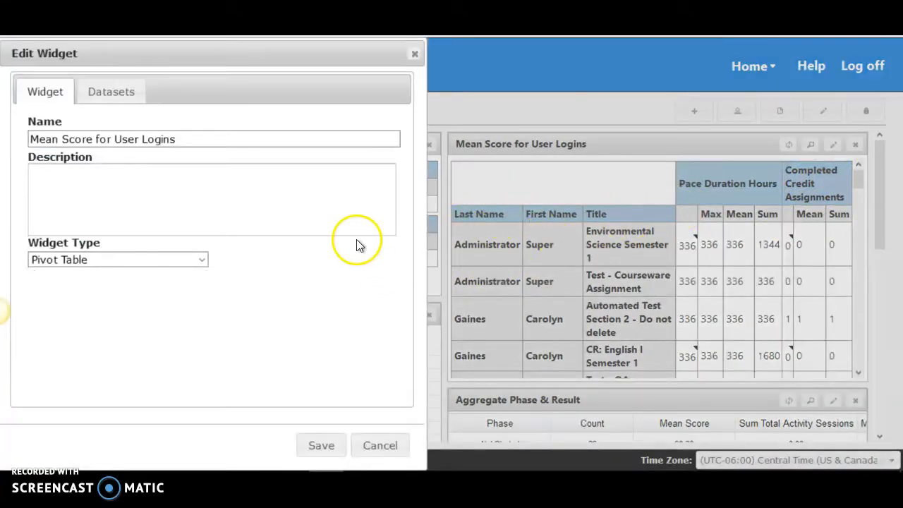
pyautogui.click(115, 93)
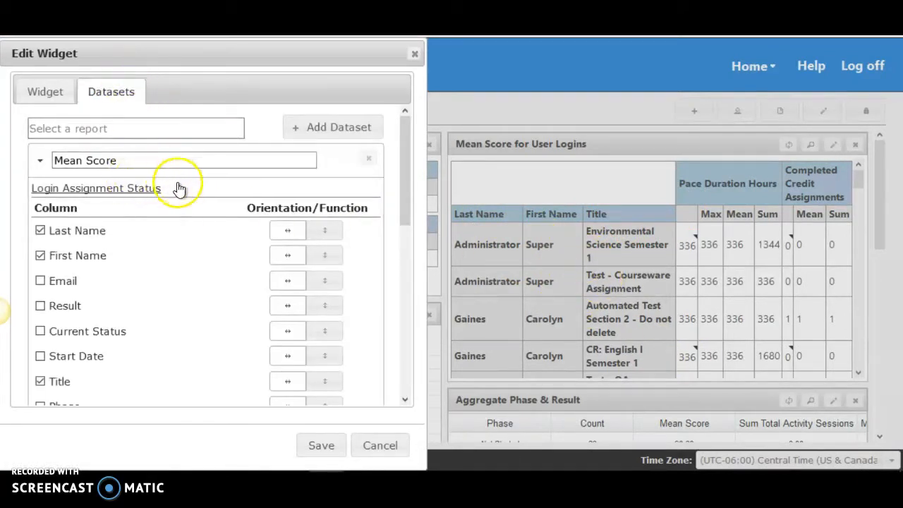
pyautogui.click(325, 385)
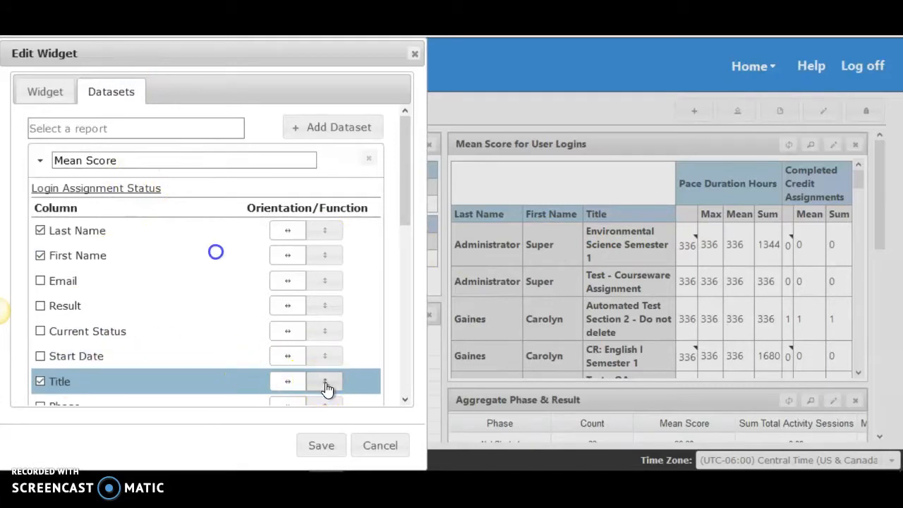
pyautogui.click(321, 450)
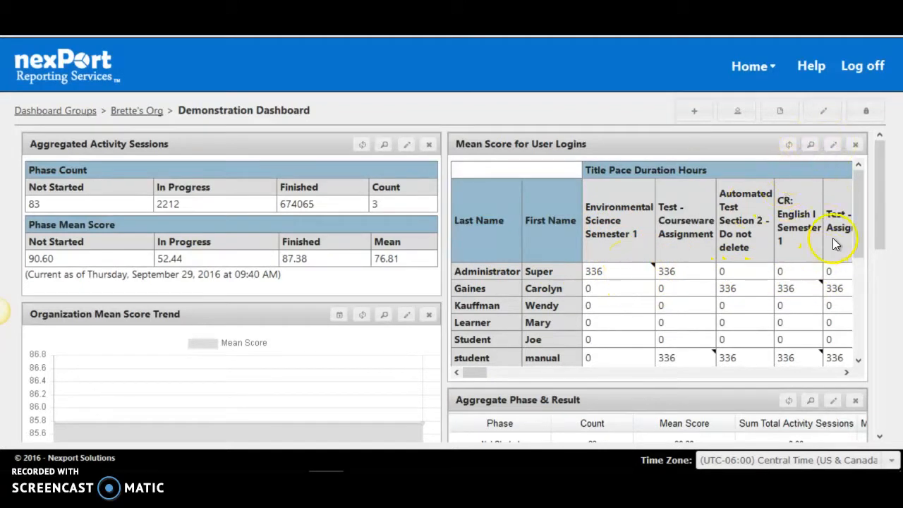
# Reveal the values behind a marked pivot table cell, and remove the Title column from the Mean Score for User Logins widget, saving it
pyautogui.moveTo(865, 215); pyautogui.dragTo(868, 251)
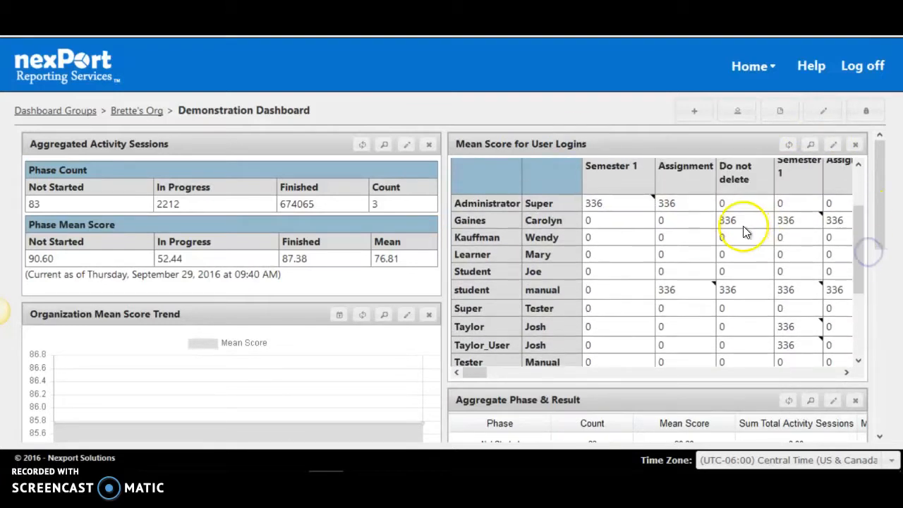
pyautogui.moveTo(655, 202)
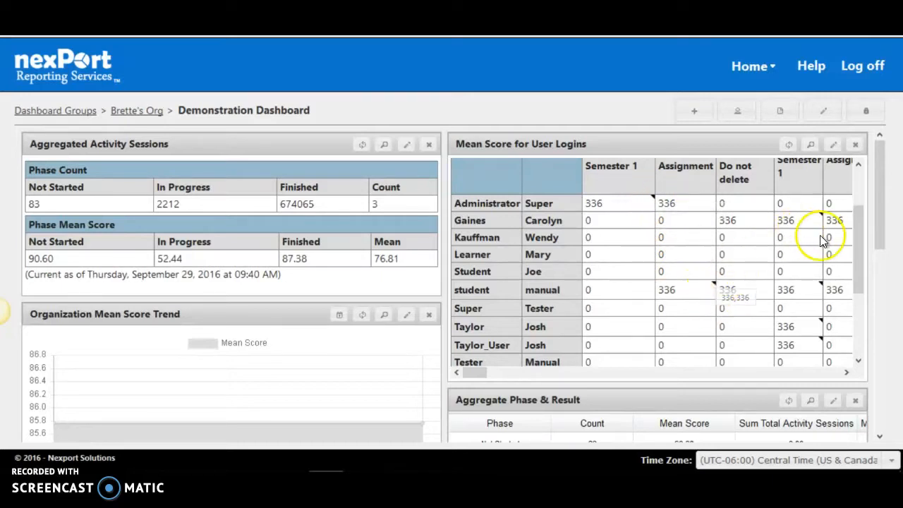
pyautogui.click(859, 240)
pyautogui.moveTo(859, 240); pyautogui.dragTo(862, 188)
pyautogui.click(833, 145)
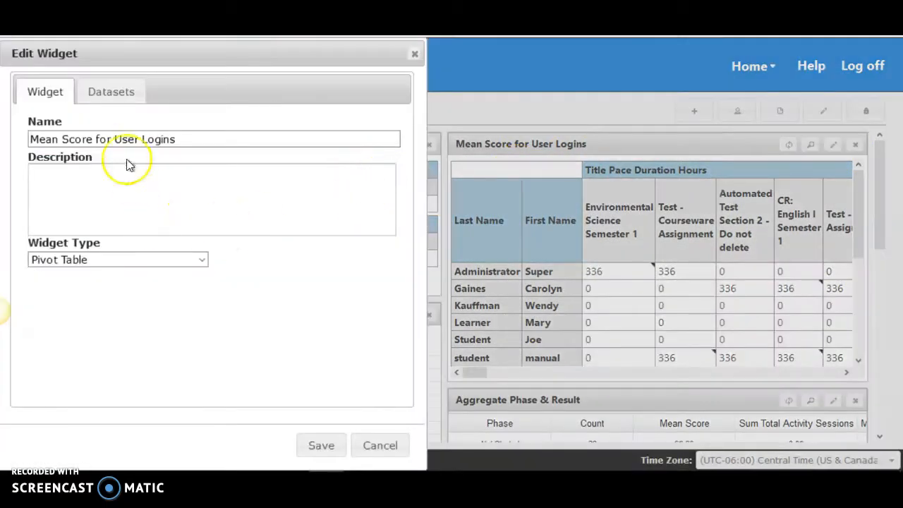
pyautogui.click(113, 92)
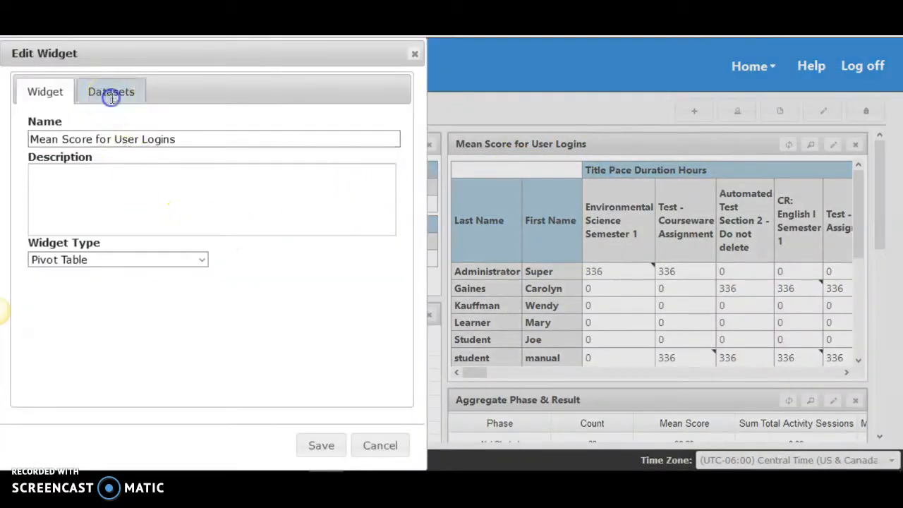
pyautogui.click(40, 381)
pyautogui.click(321, 446)
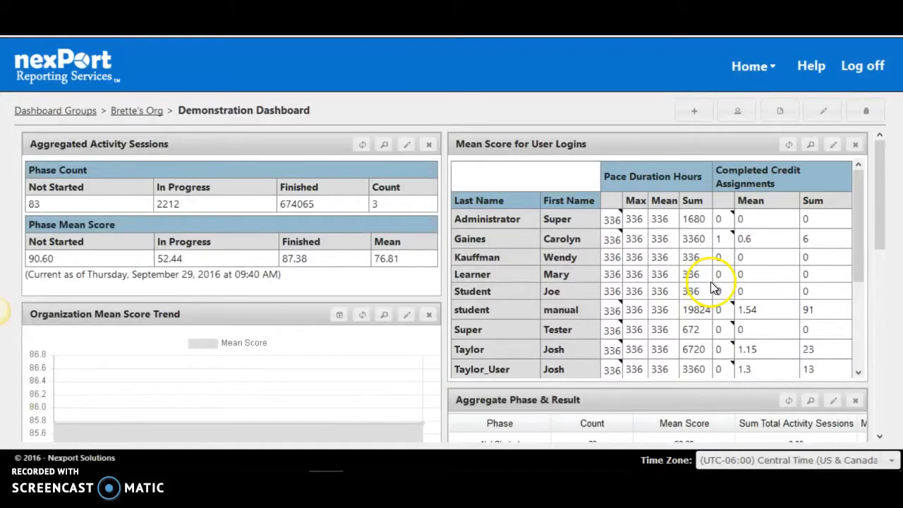
# Review the columns and functions of both datasets in the Aggregated Activity Sessions widget's settings and close without saving
pyautogui.moveTo(623, 217)
pyautogui.click(408, 147)
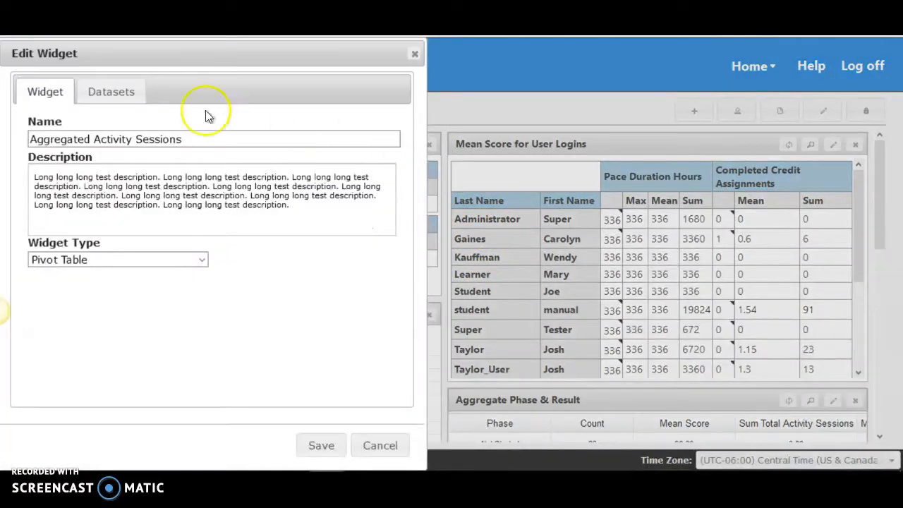
pyautogui.click(115, 96)
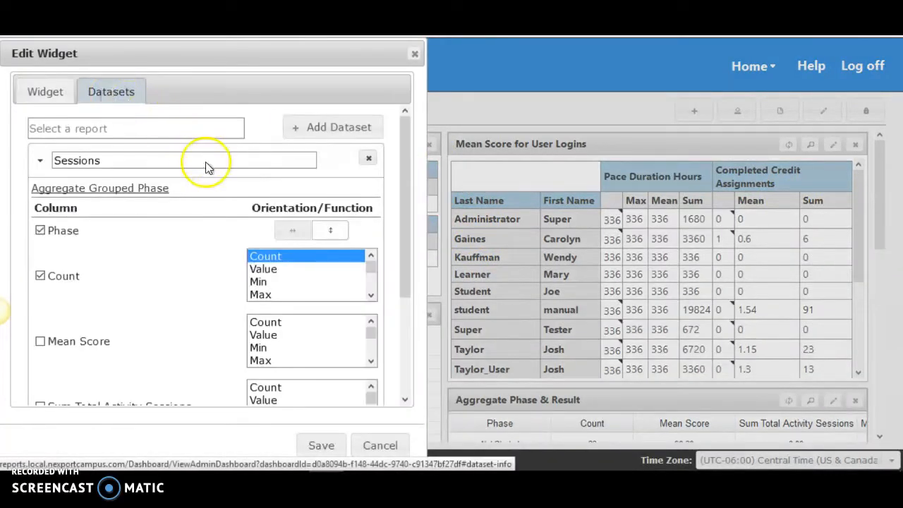
pyautogui.click(40, 160)
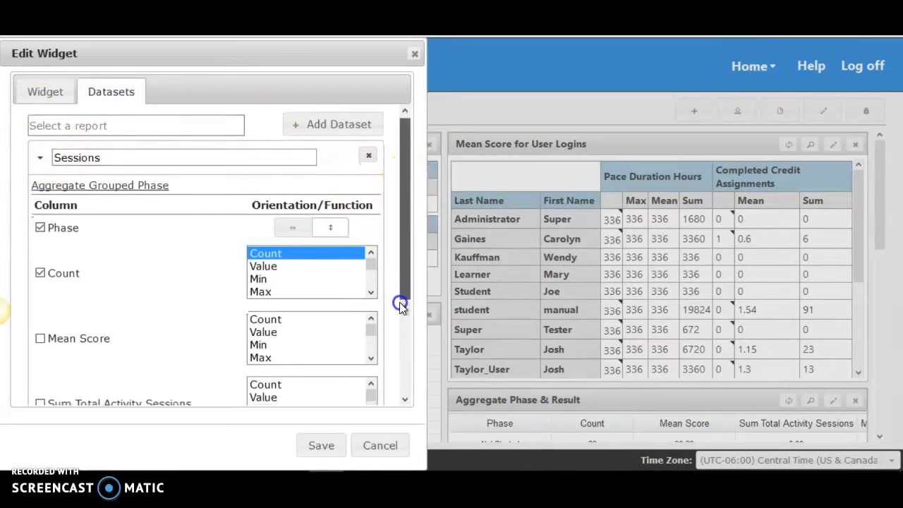
pyautogui.moveTo(400, 304); pyautogui.dragTo(394, 368)
pyautogui.click(37, 393)
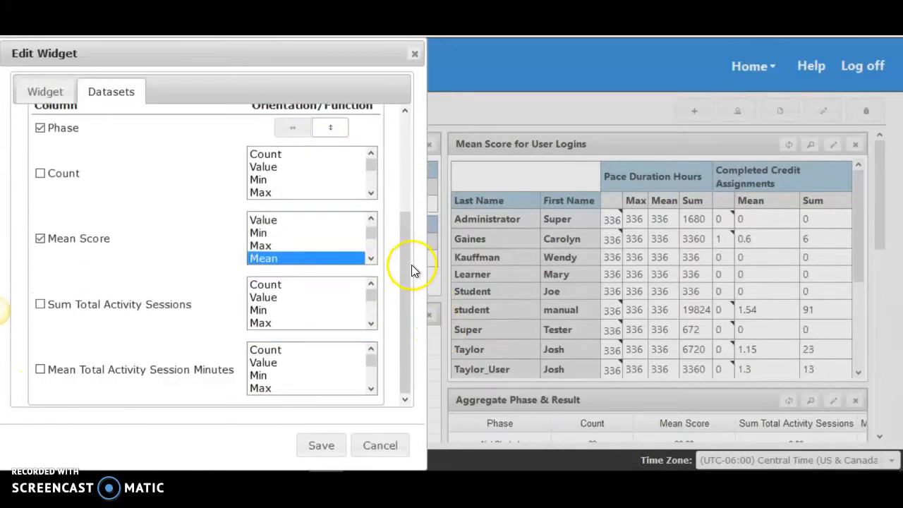
pyautogui.click(407, 296)
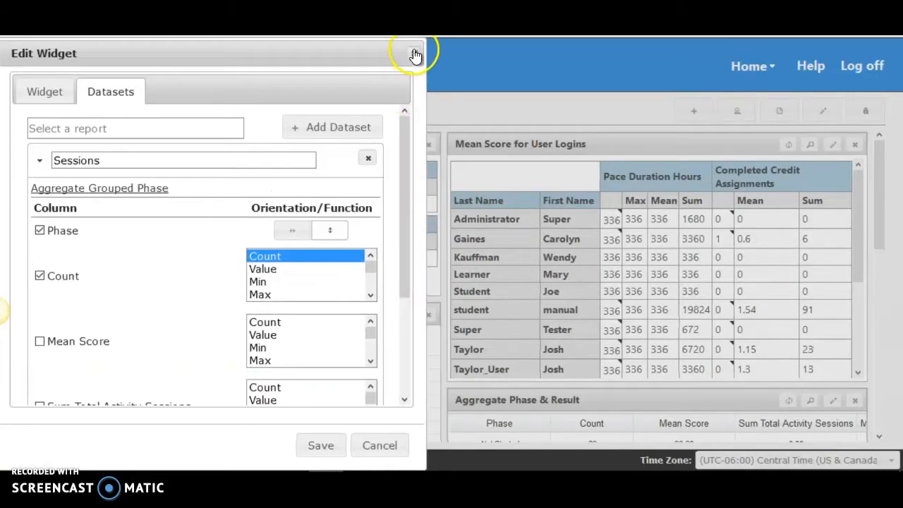
pyautogui.click(415, 57)
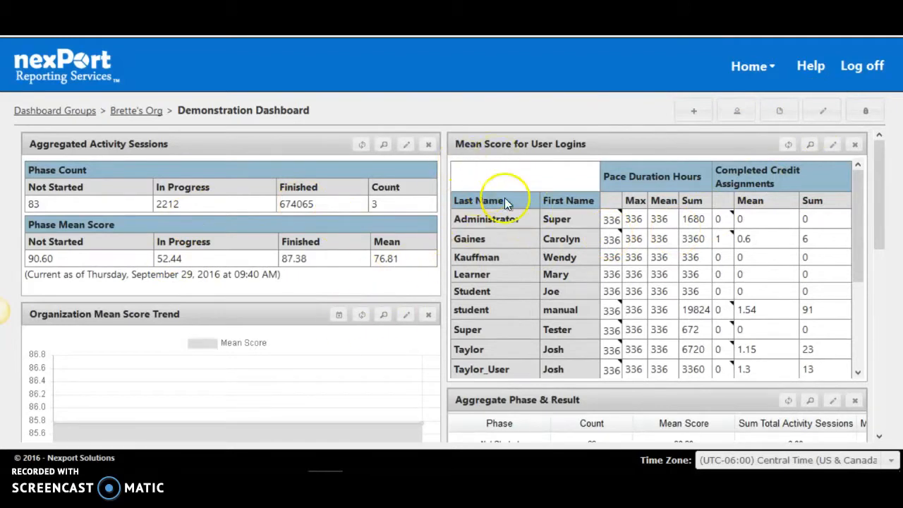
# Unlock the dashboard layout and move the Organization Mean Score Trend widget above Aggregated Activity Sessions
pyautogui.click(868, 115)
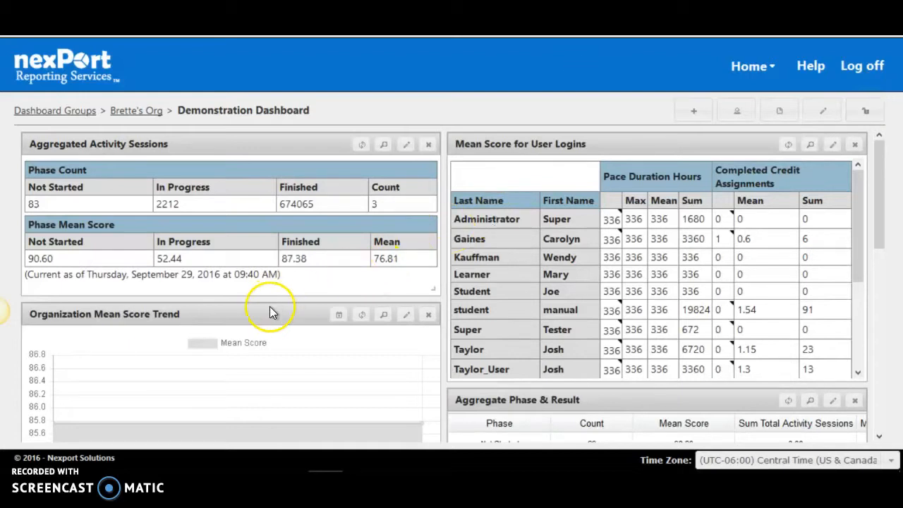
pyautogui.moveTo(267, 316); pyautogui.dragTo(252, 149)
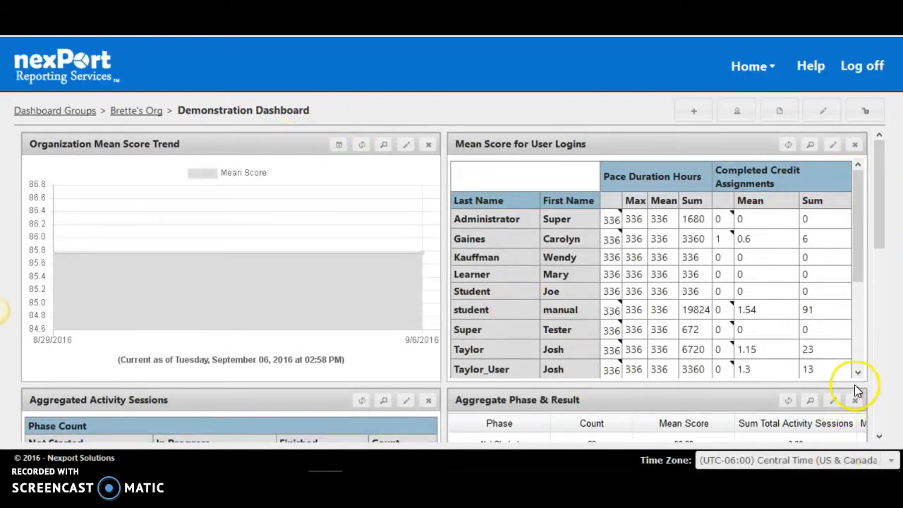
pyautogui.moveTo(859, 375)
pyautogui.mouseDown()
pyautogui.moveTo(720, 373)
pyautogui.moveTo(699, 390)
pyautogui.moveTo(871, 374)
pyautogui.moveTo(854, 381)
pyautogui.mouseUp()
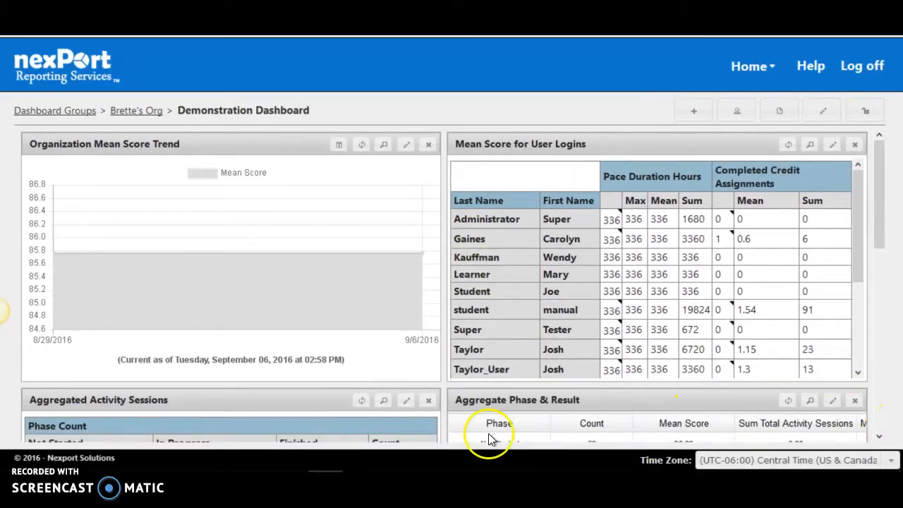
# Move the Aggregated Activity Sessions widget back above Organization Mean Score Trend and lock the dashboard layout
pyautogui.moveTo(296, 400); pyautogui.dragTo(297, 130)
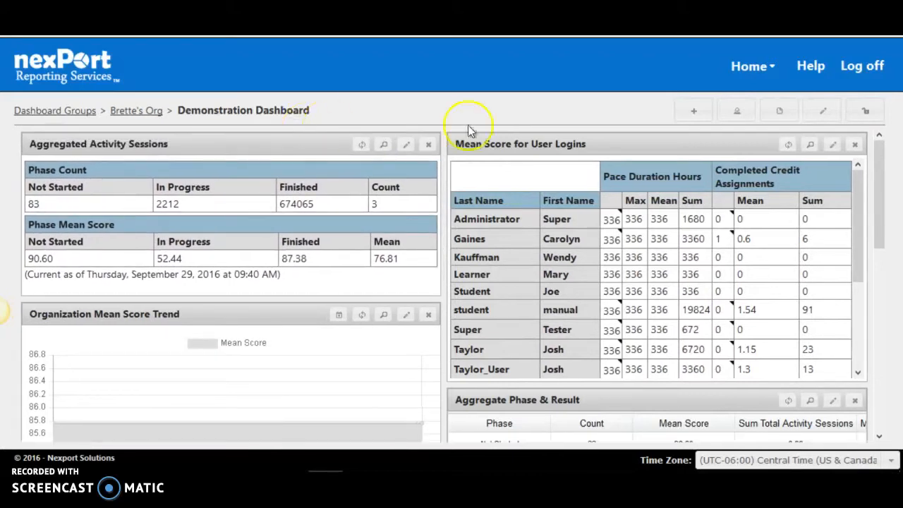
pyautogui.click(863, 113)
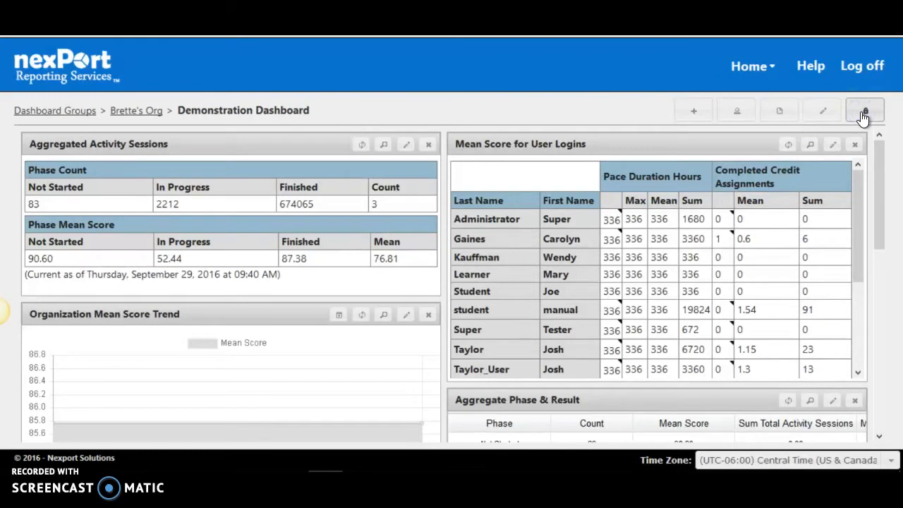